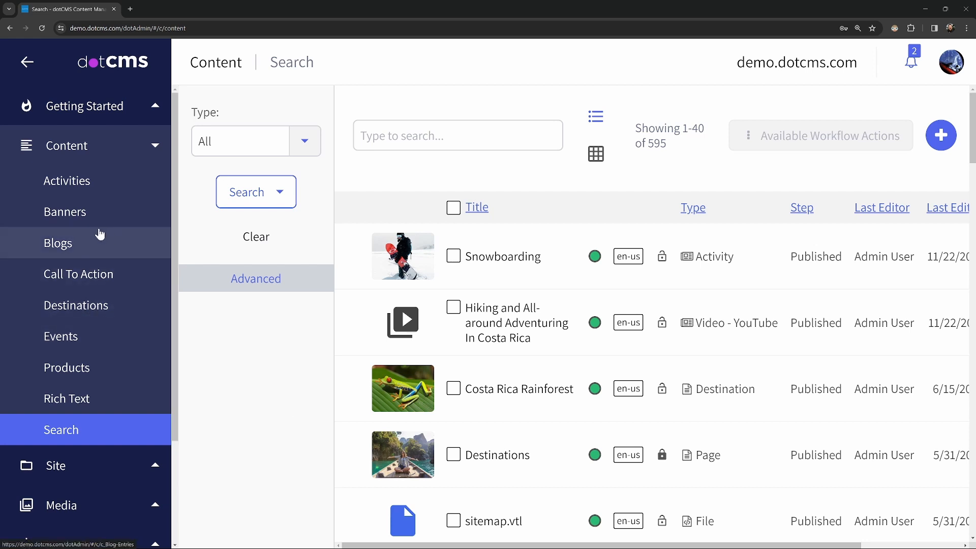
# - Open the "5 Snow Sports to Try This Winter" blog post from the Blogs content list
pyautogui.click(72, 245)
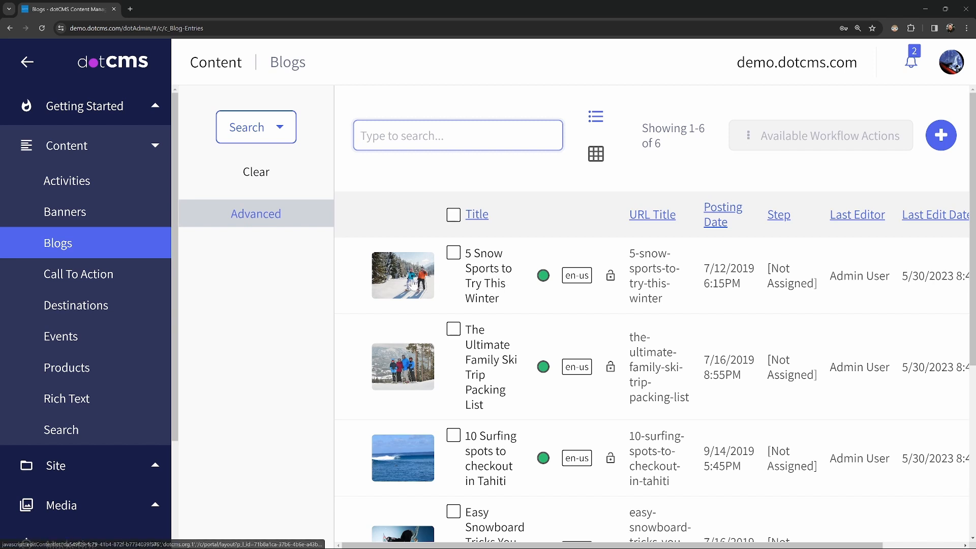
pyautogui.click(412, 284)
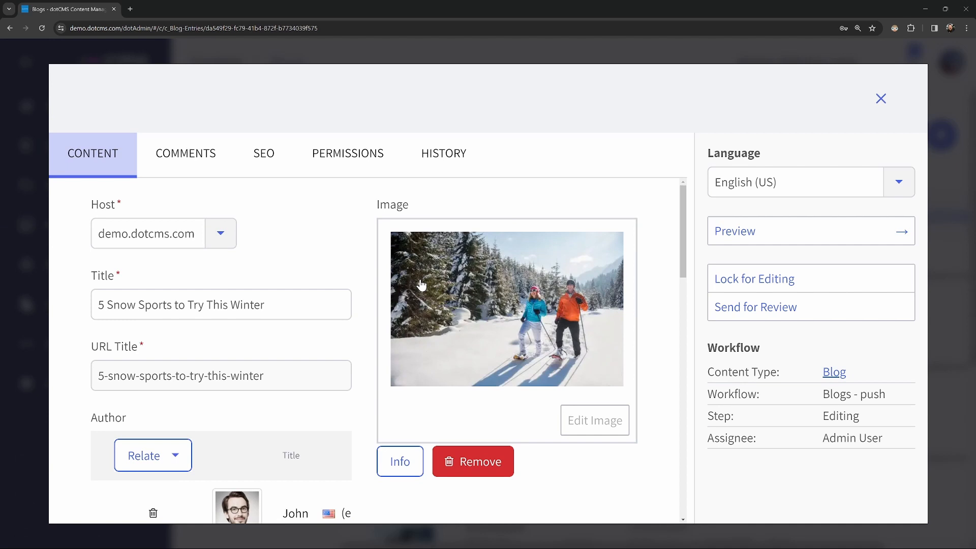
# - Lock the post for editing and start the Save and Push Publish workflow action
pyautogui.click(762, 286)
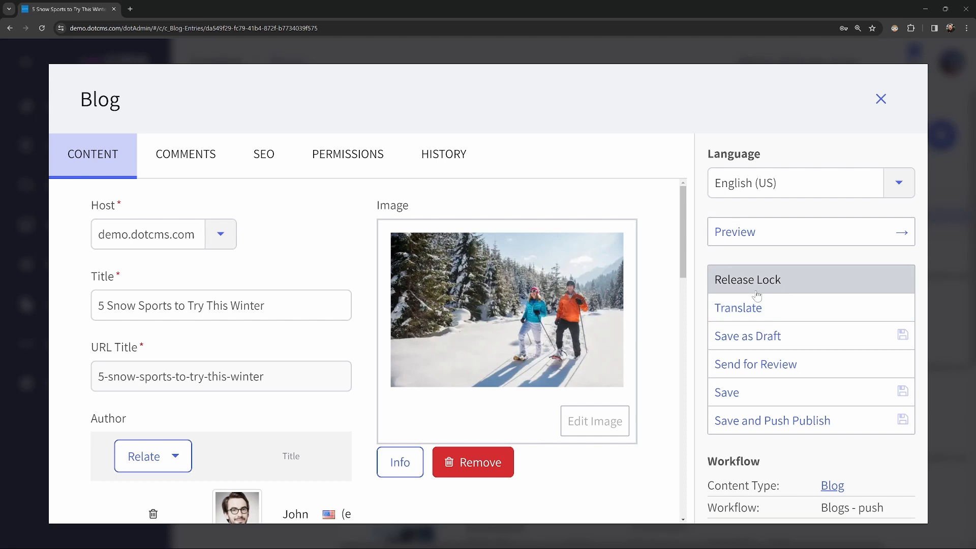
pyautogui.click(782, 419)
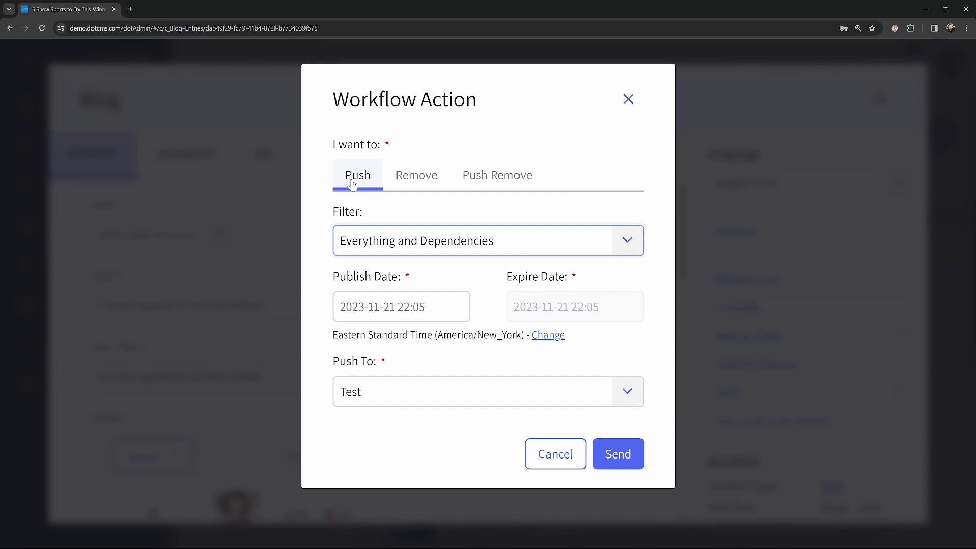
# - Compare the Push, Remove and Push Remove options, ending with Push Remove selected
pyautogui.click(419, 186)
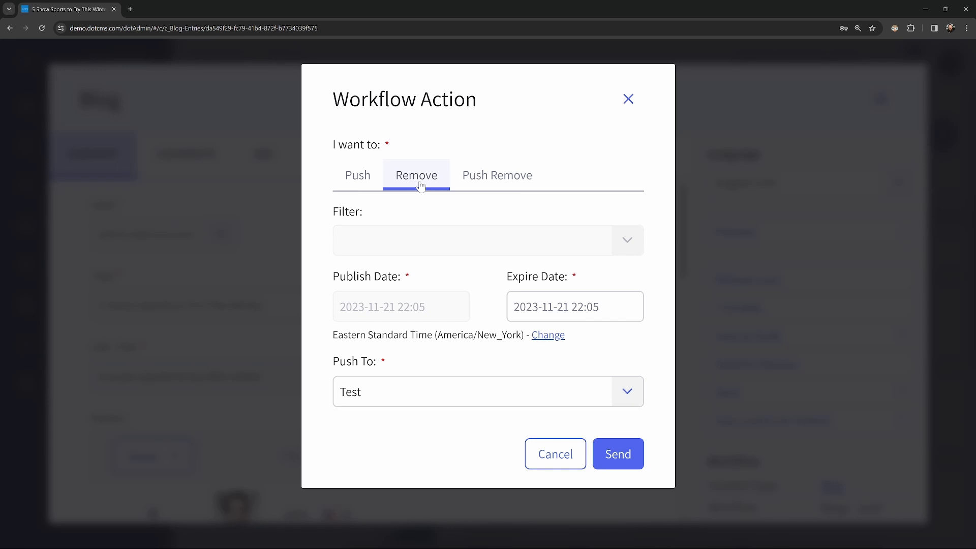
pyautogui.click(503, 188)
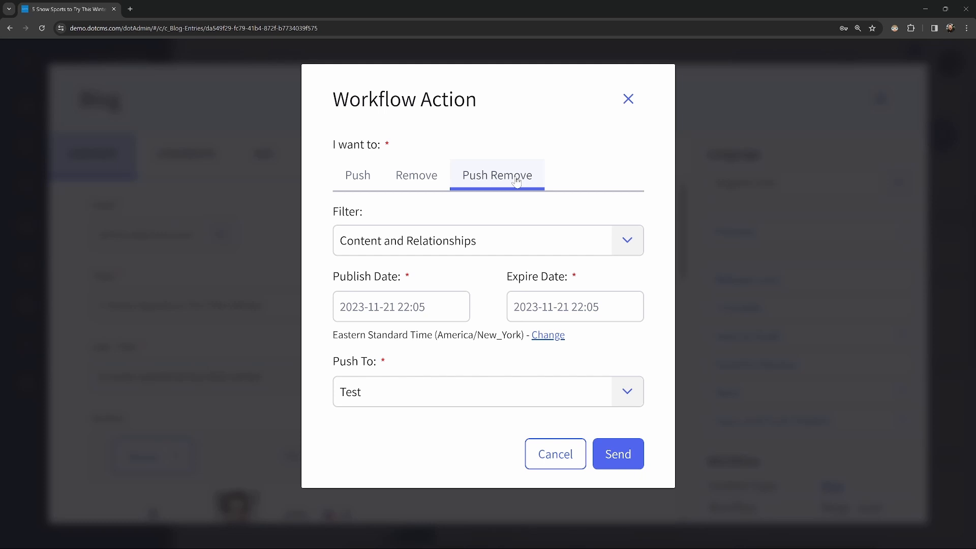
pyautogui.click(356, 176)
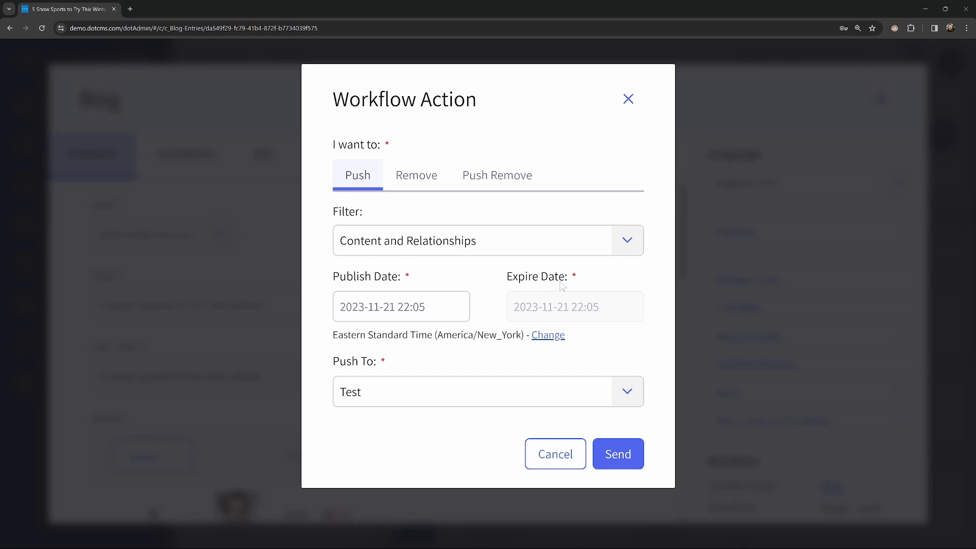
pyautogui.click(371, 306)
pyautogui.click(417, 184)
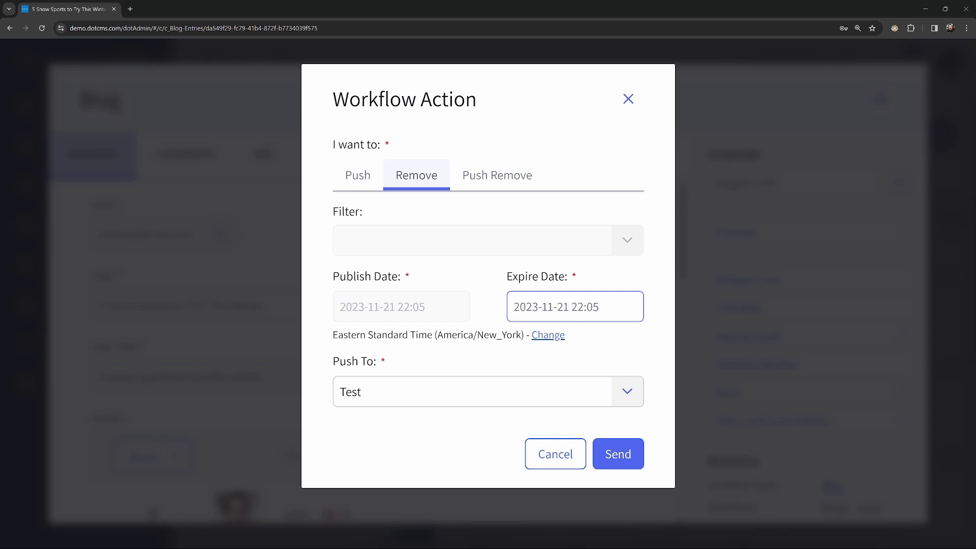
pyautogui.click(498, 178)
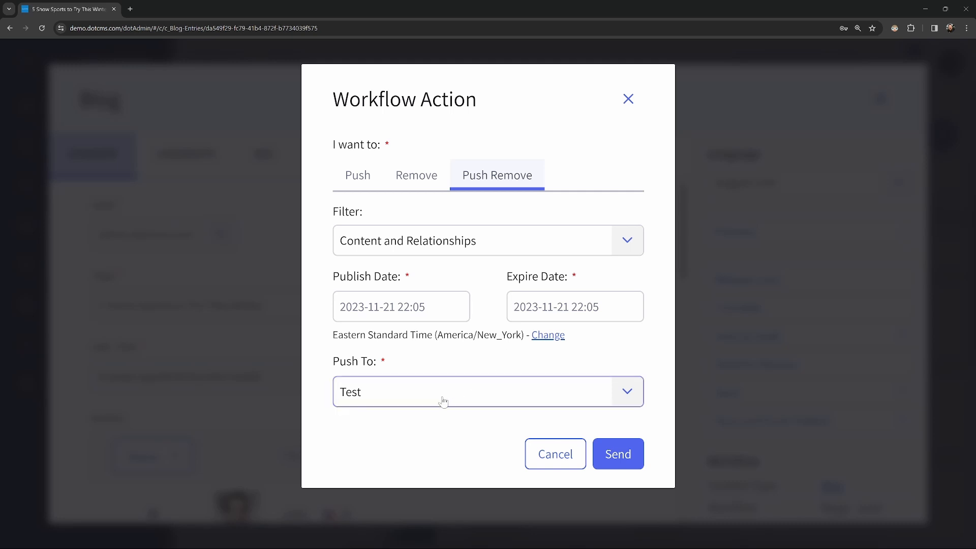
# - Send a Push Remove to the Test environment using the Everything and Dependencies filter
pyautogui.click(627, 396)
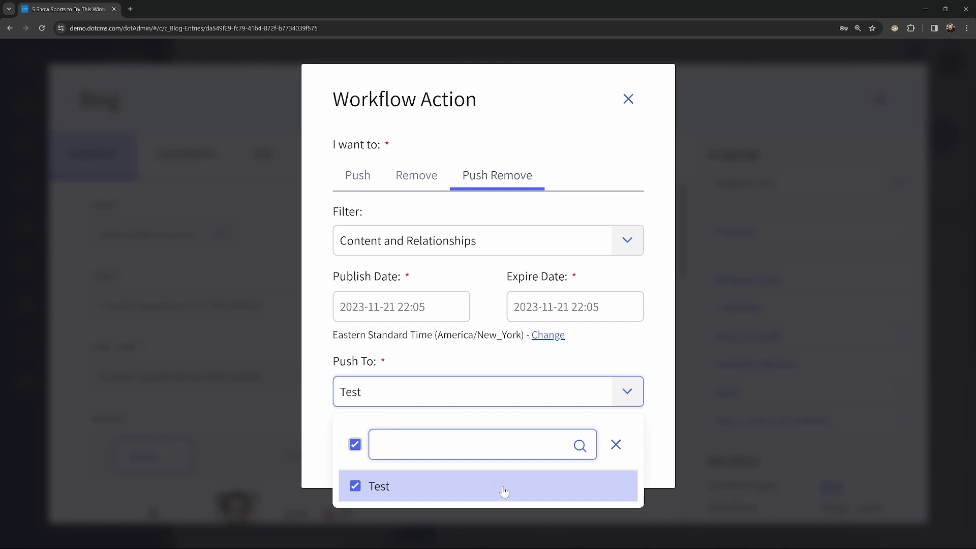
pyautogui.click(633, 398)
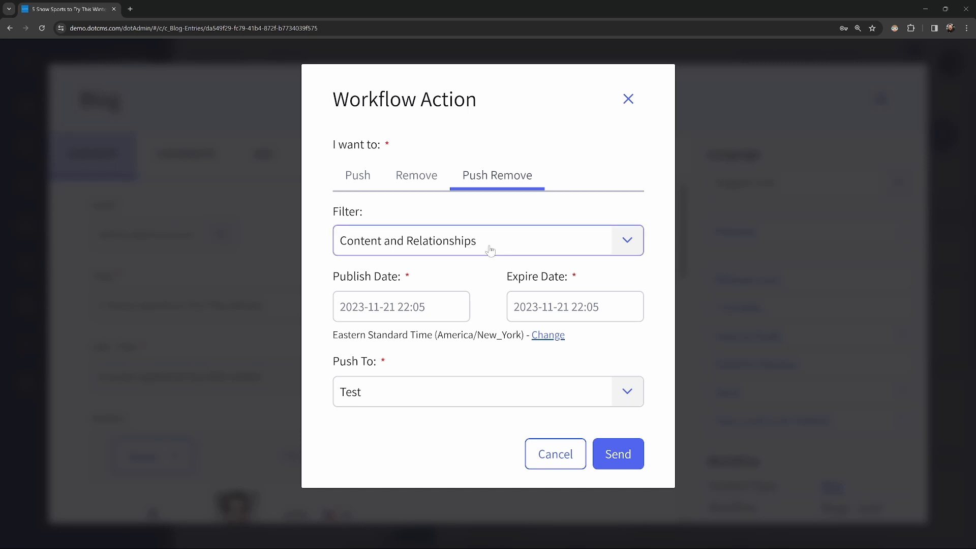
pyautogui.click(629, 246)
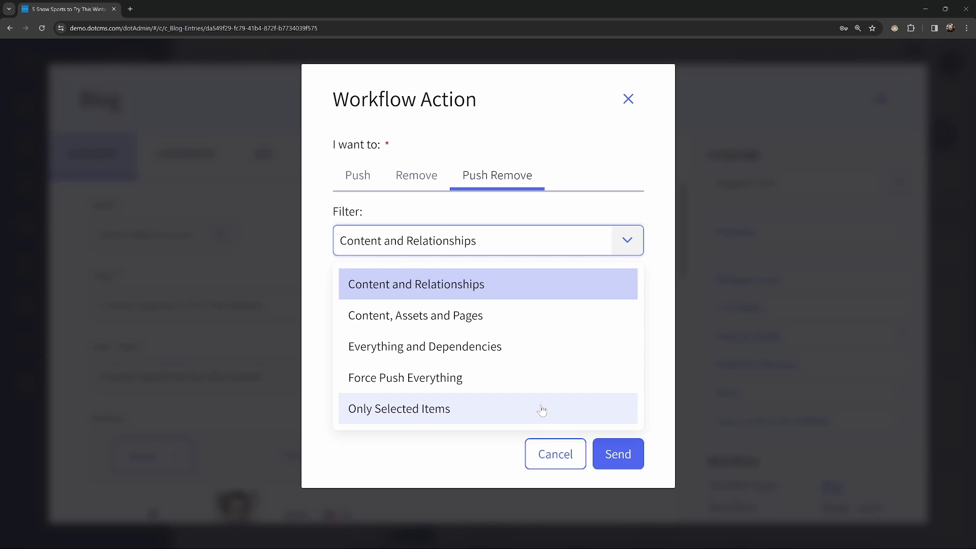
pyautogui.click(518, 349)
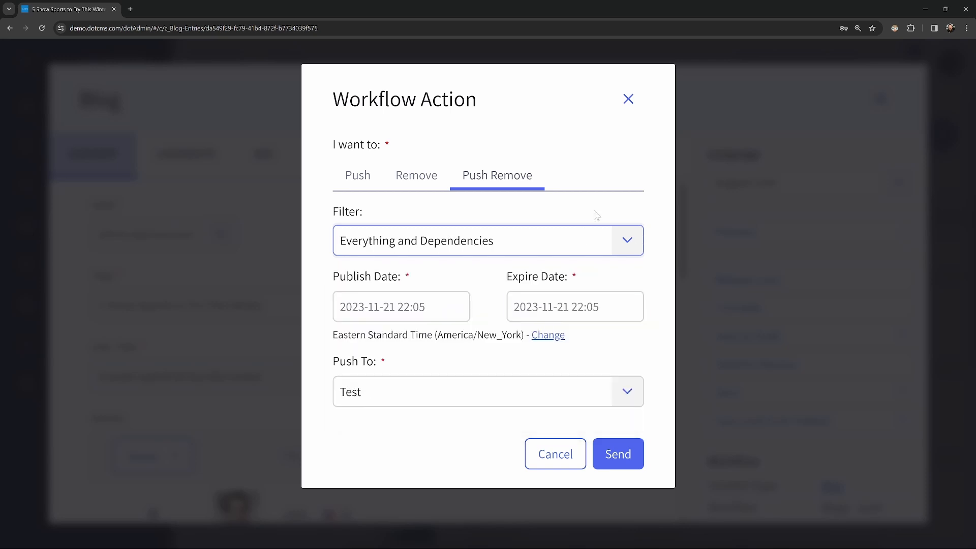
pyautogui.click(636, 241)
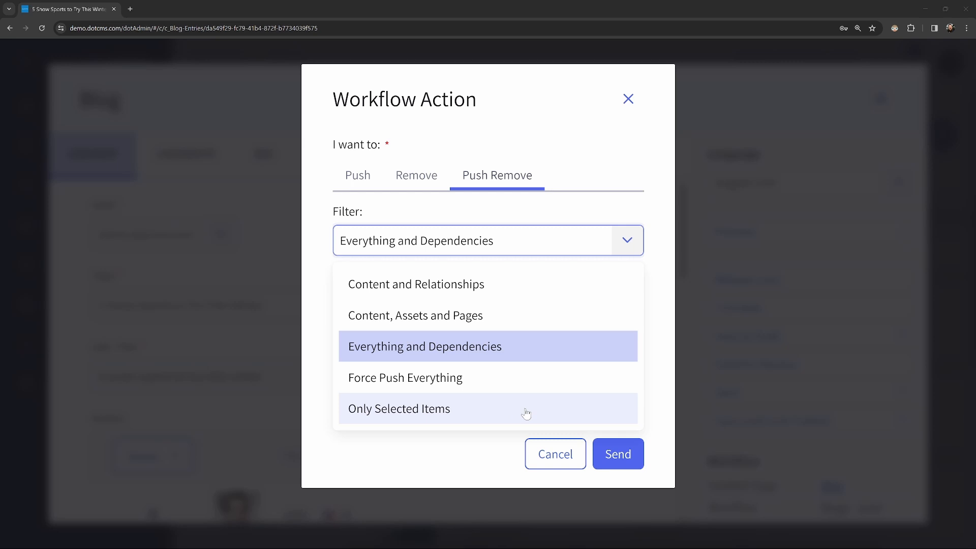
pyautogui.click(632, 252)
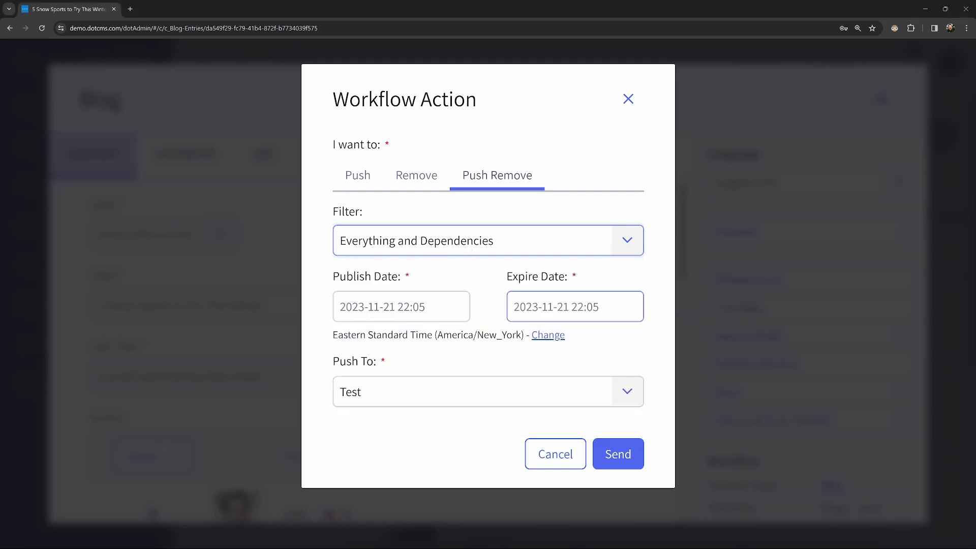
pyautogui.click(618, 454)
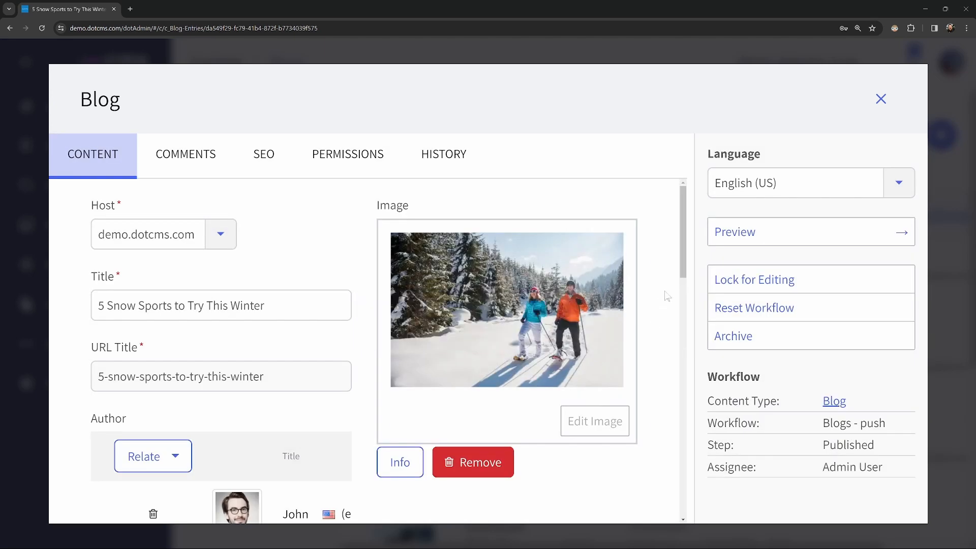
# - Close the blog editor and open the site's Publishing Queue
pyautogui.click(882, 99)
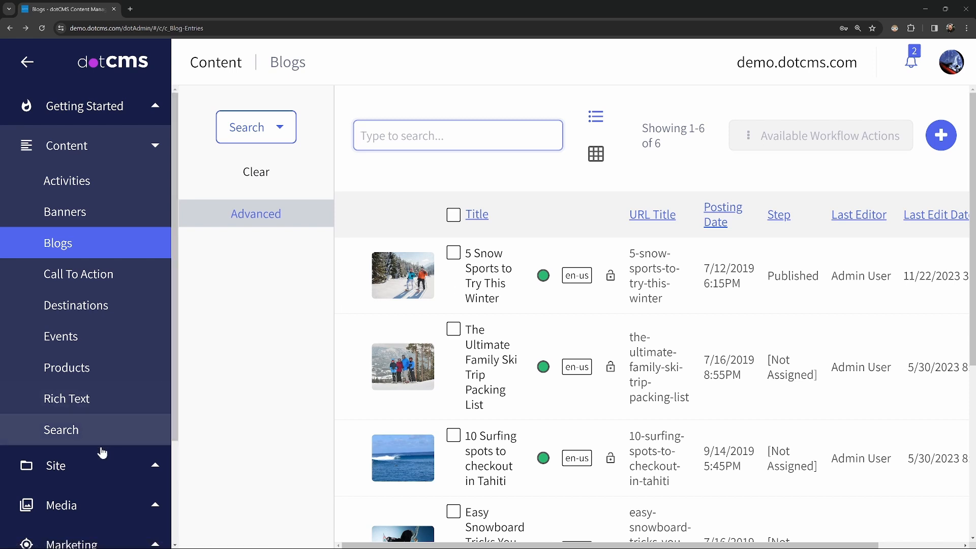
pyautogui.click(77, 464)
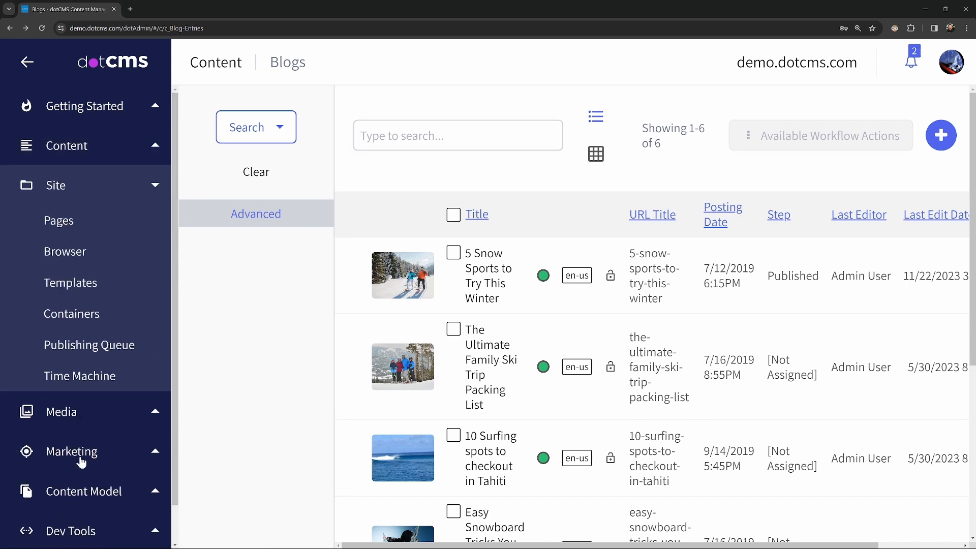
pyautogui.click(92, 358)
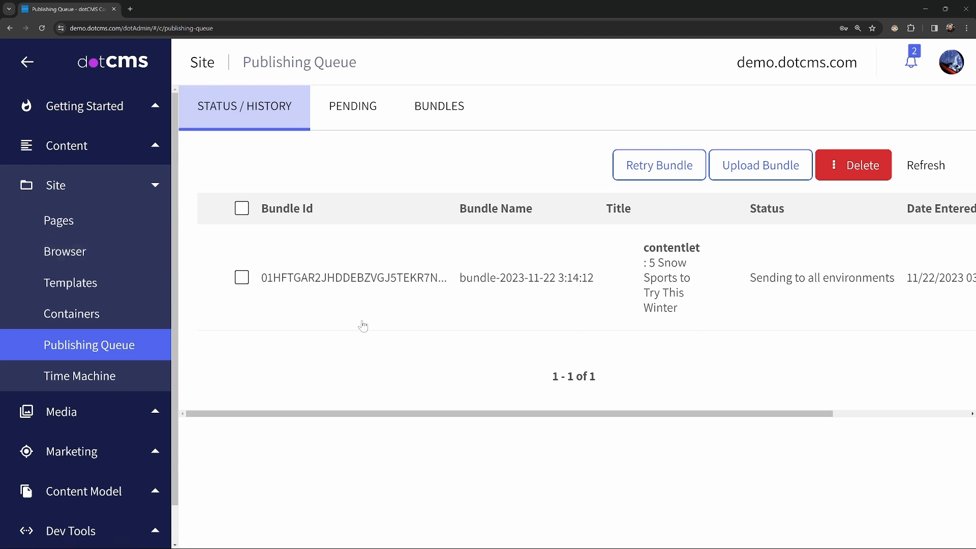
# - Try to push publish the first three blog posts together from the Blogs list
pyautogui.click(92, 155)
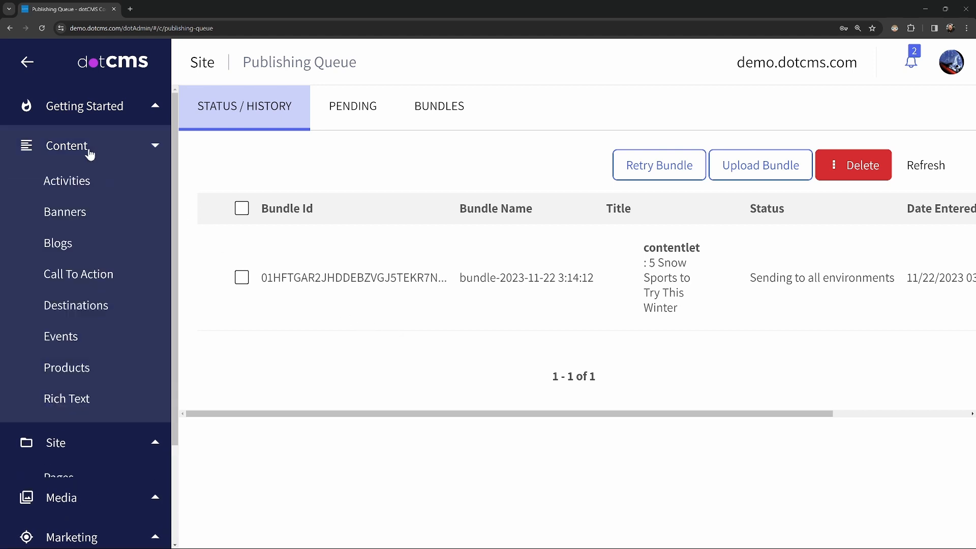
pyautogui.click(90, 215)
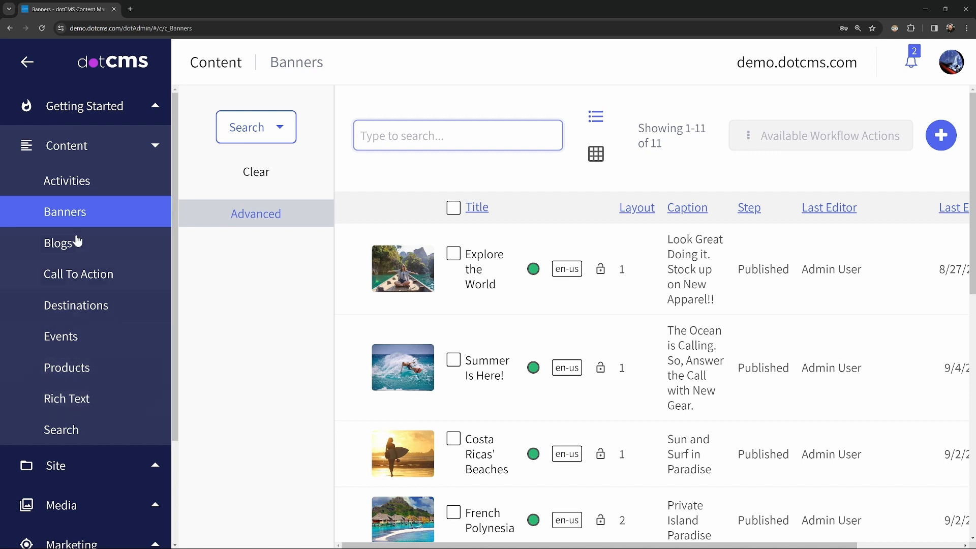
pyautogui.click(60, 245)
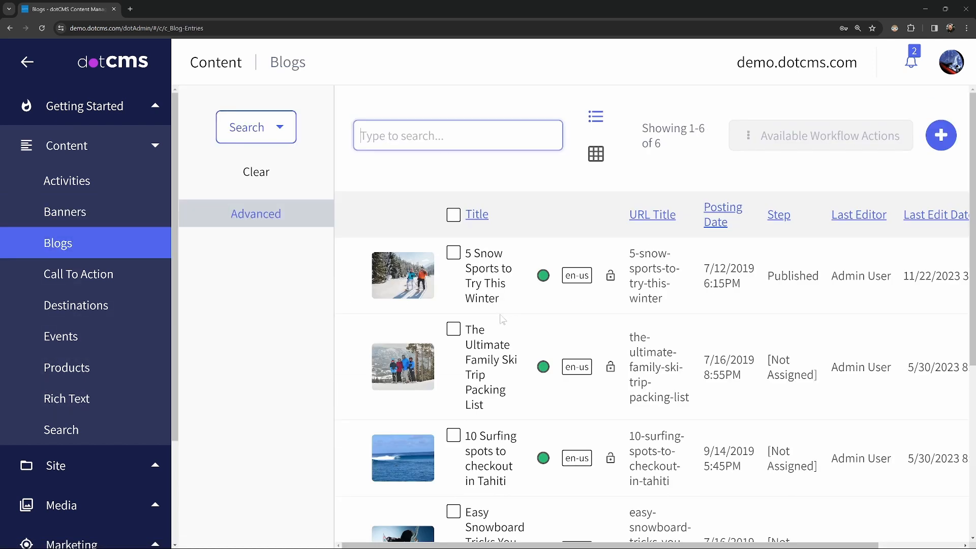
pyautogui.click(454, 253)
pyautogui.click(454, 329)
pyautogui.click(454, 436)
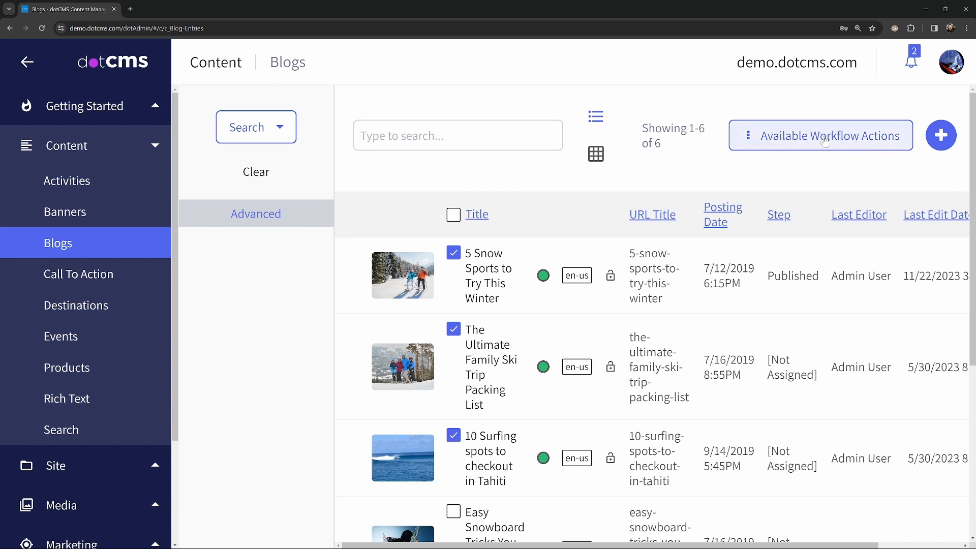
pyautogui.click(859, 147)
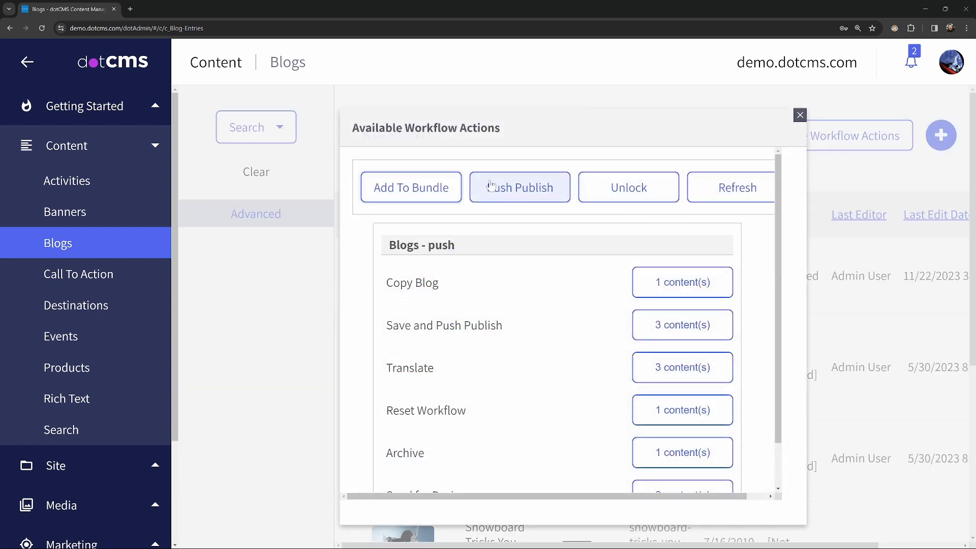
pyautogui.click(512, 197)
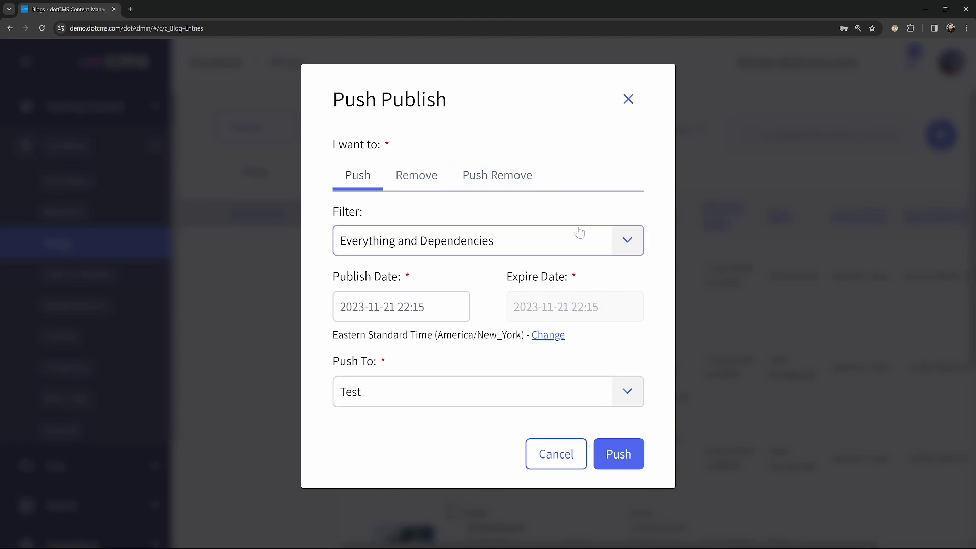
pyautogui.click(570, 460)
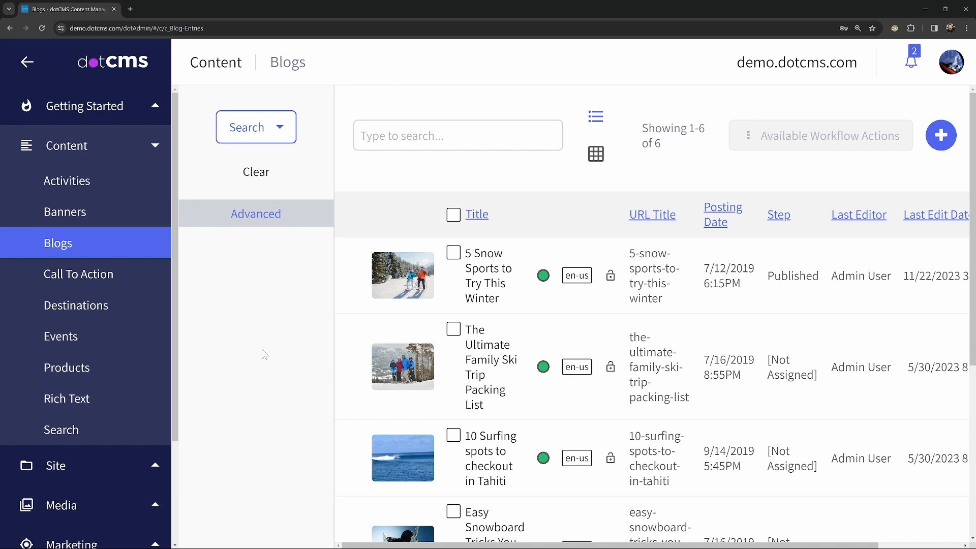
# - Try to push publish the blog folder from the site browser
pyautogui.click(105, 149)
pyautogui.click(81, 192)
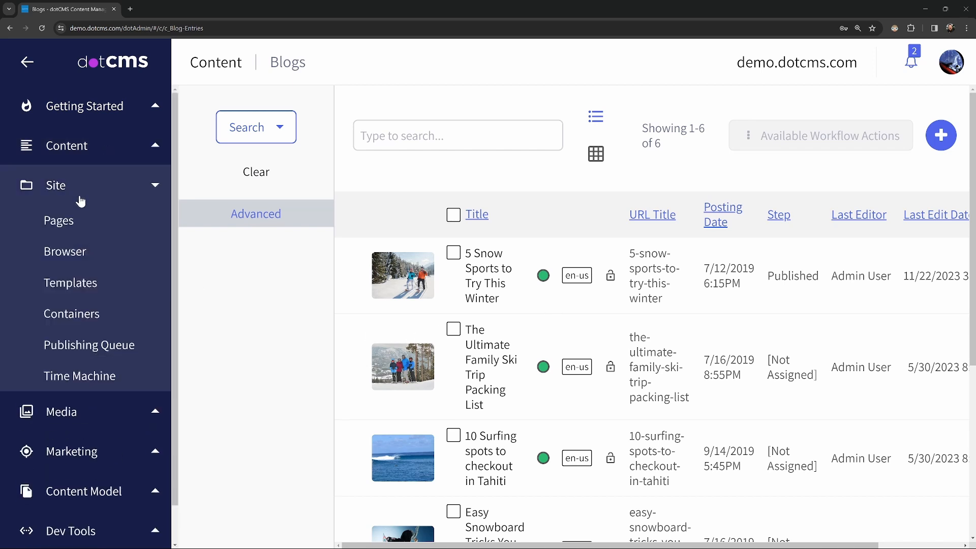
pyautogui.click(84, 253)
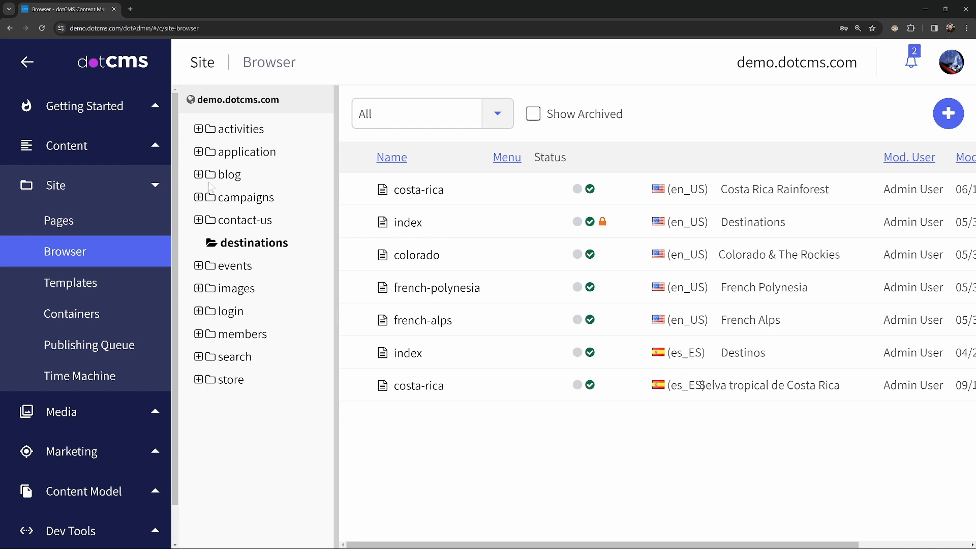
pyautogui.rightClick(228, 185)
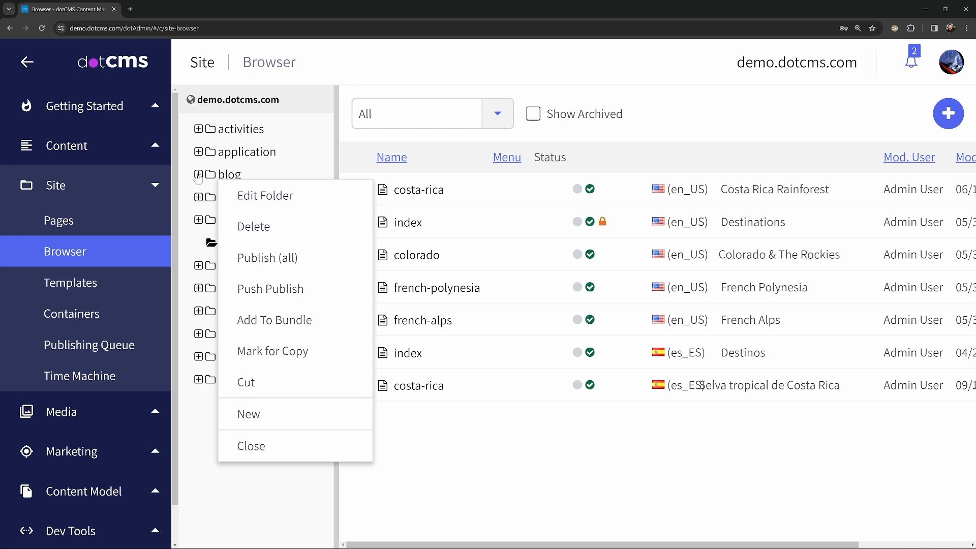
pyautogui.click(297, 294)
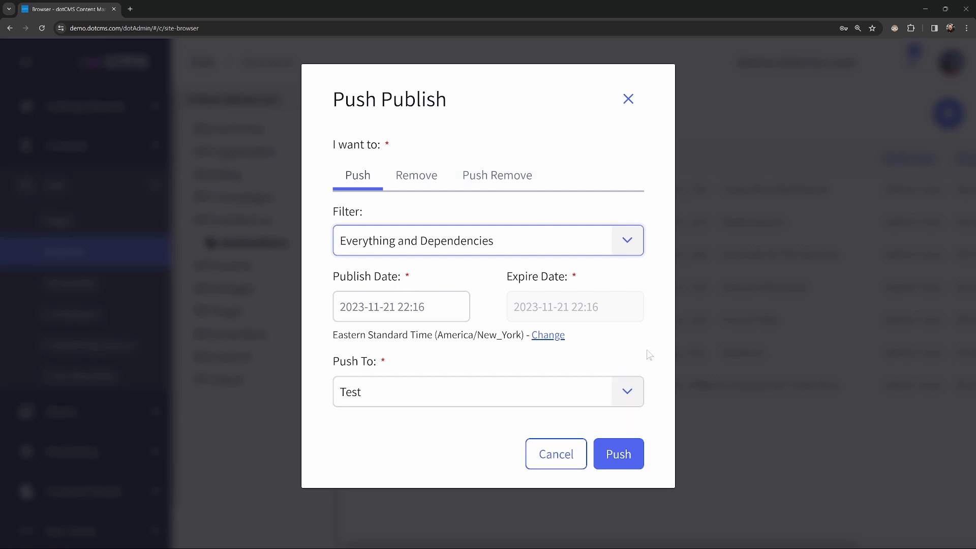
pyautogui.click(559, 455)
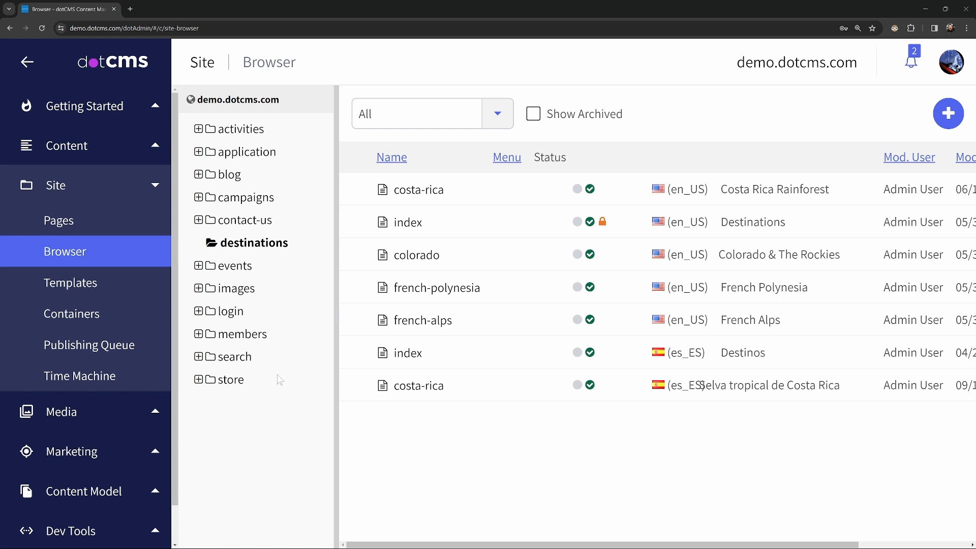
pyautogui.rightClick(233, 176)
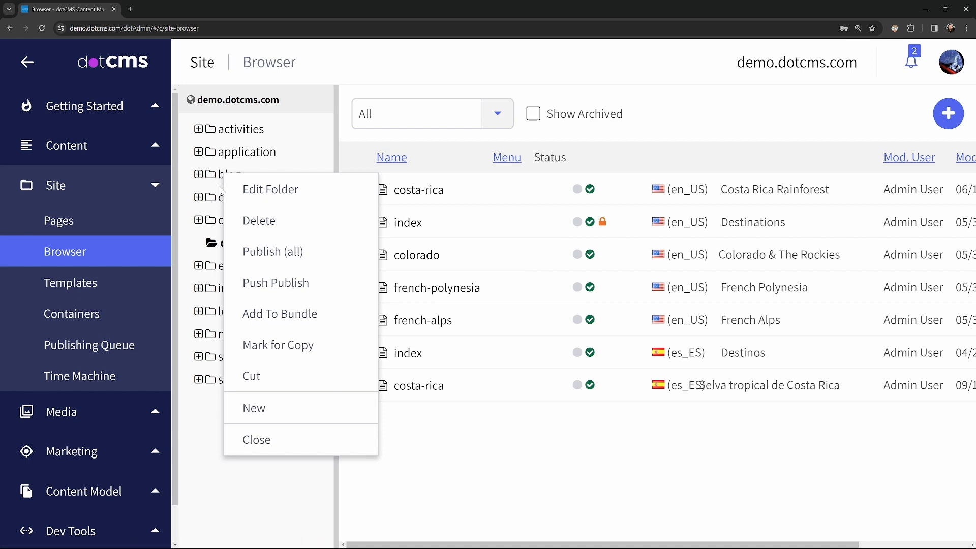
pyautogui.click(568, 457)
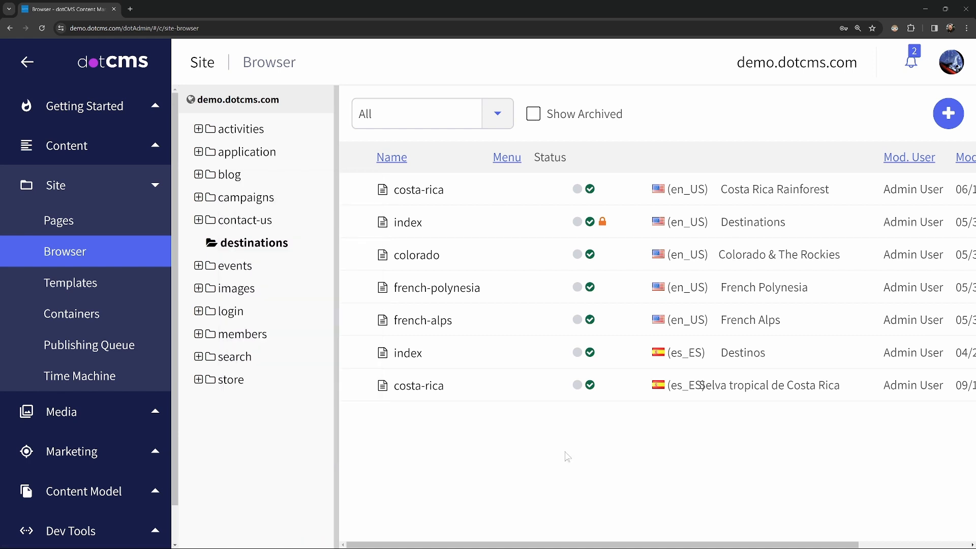